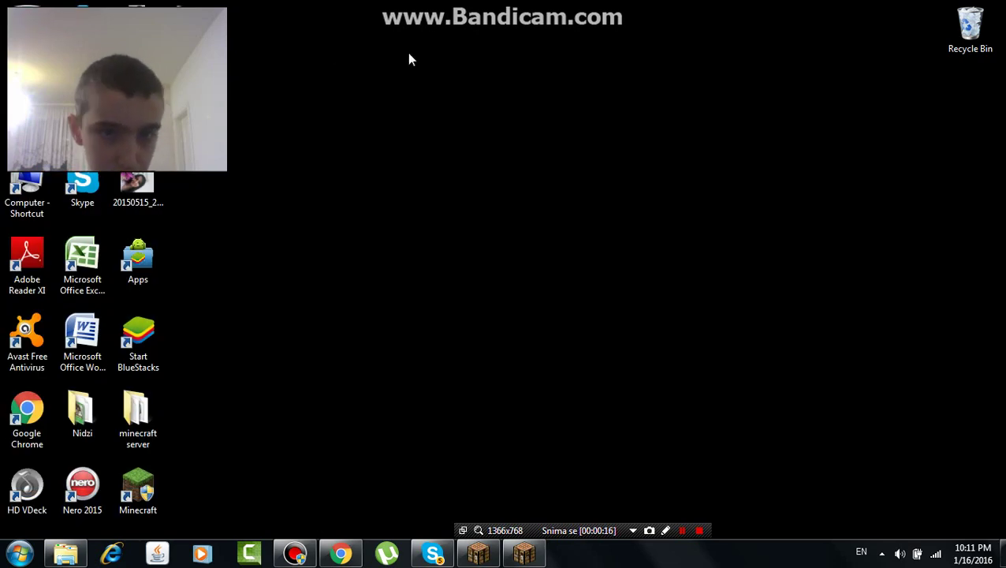
Step: Switch to Chrome and read the YouTube comment notification for the video "Tutorijal kako postaviti klip na YouTube", leaving the browser minimized
click(340, 553)
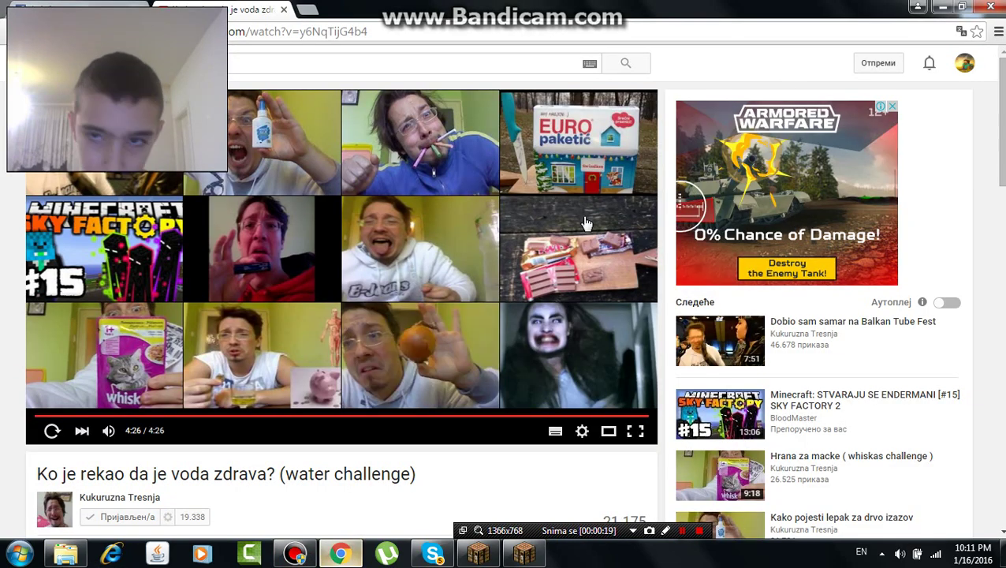
click(930, 63)
click(816, 411)
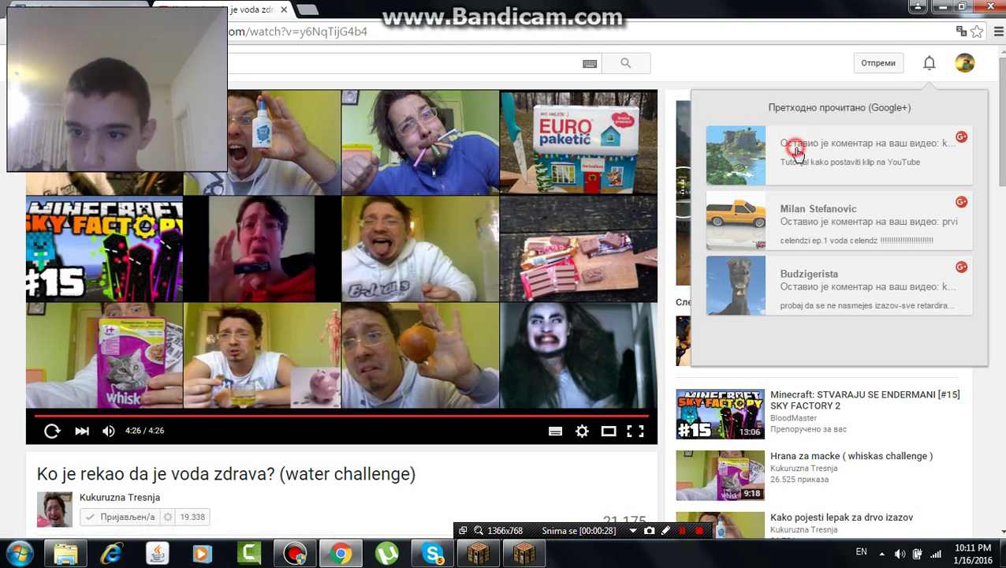
click(794, 148)
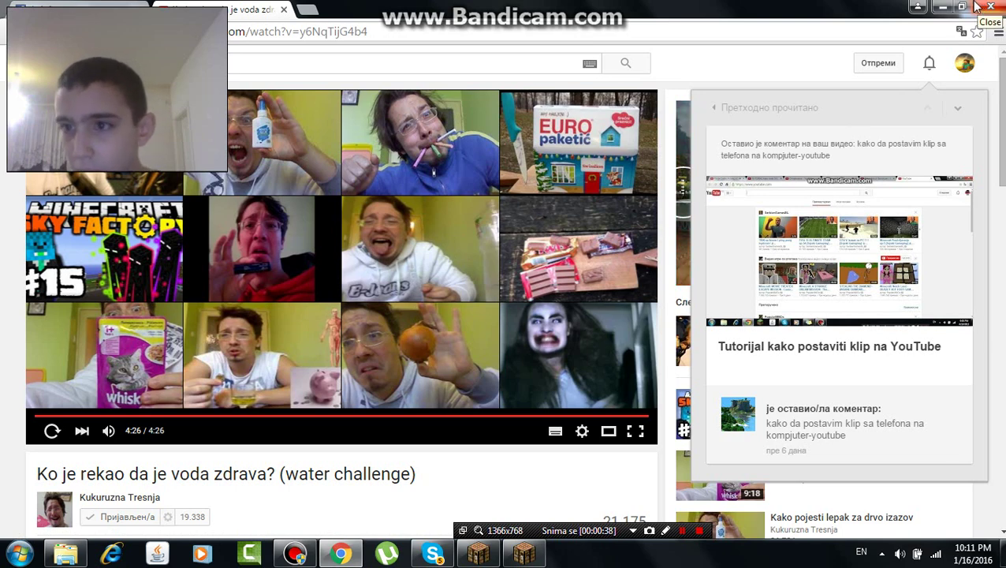
click(929, 69)
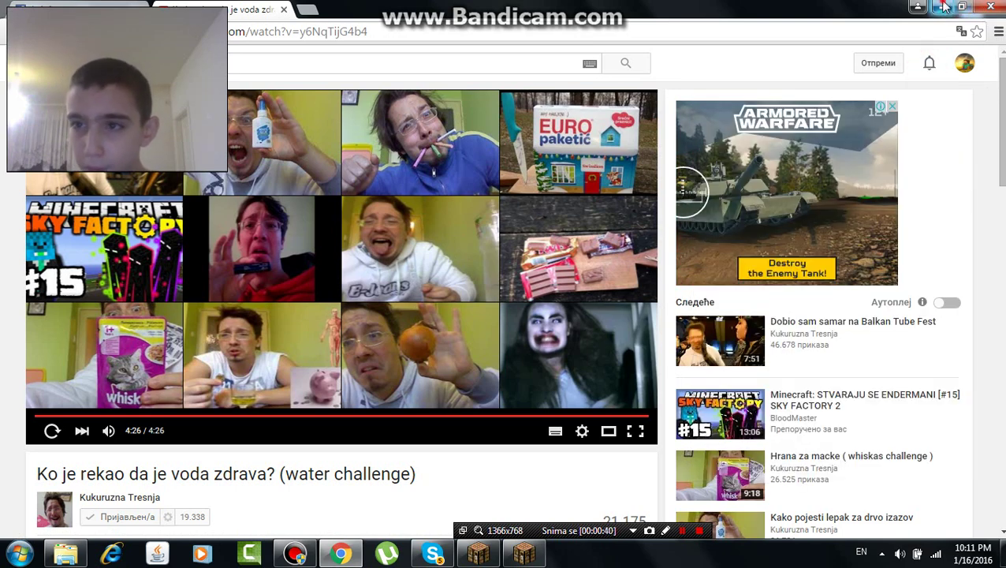
click(942, 7)
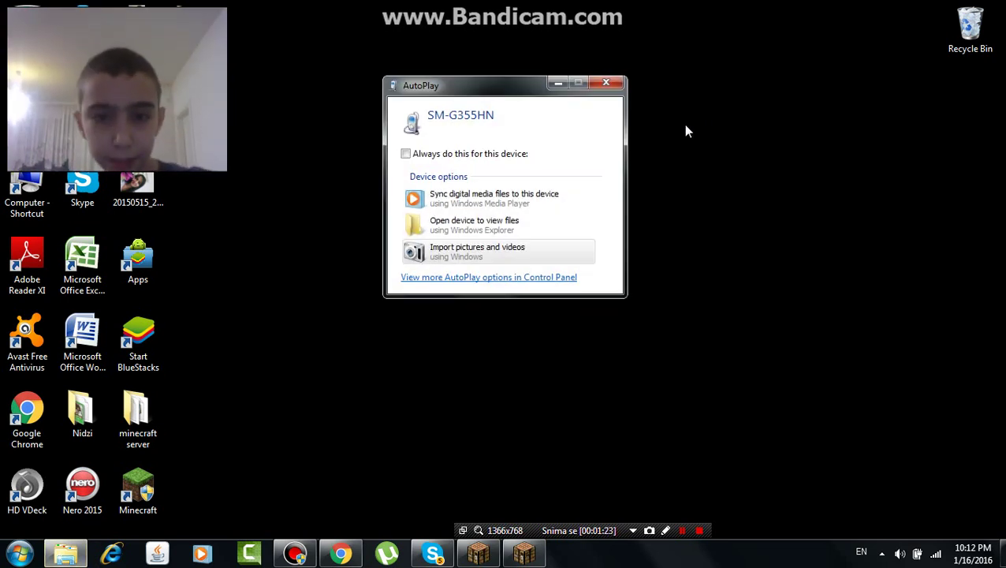
Step: Open the connected SM-G355HN device to view its files, look through the folders in its Phone storage, and close the window
click(513, 254)
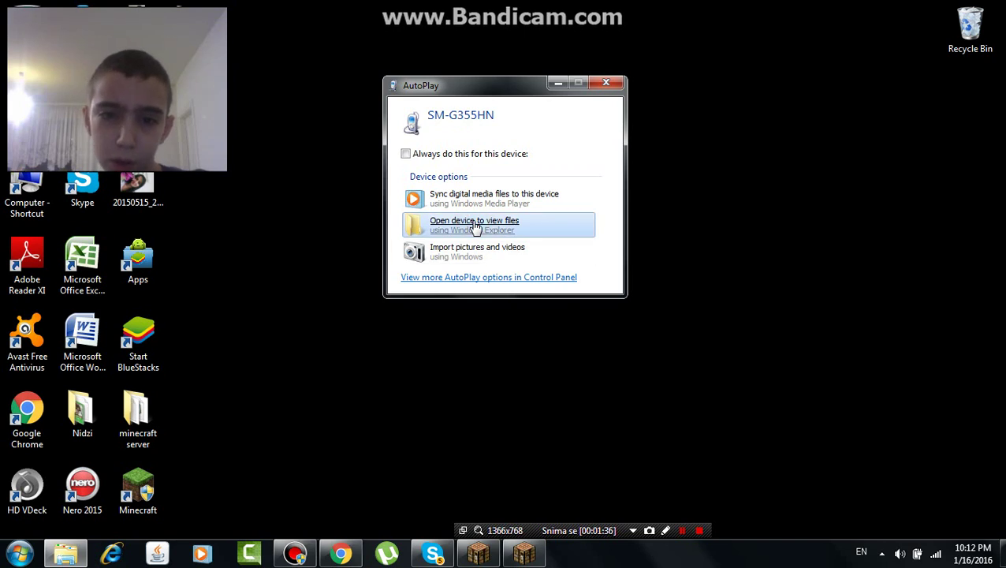
click(516, 225)
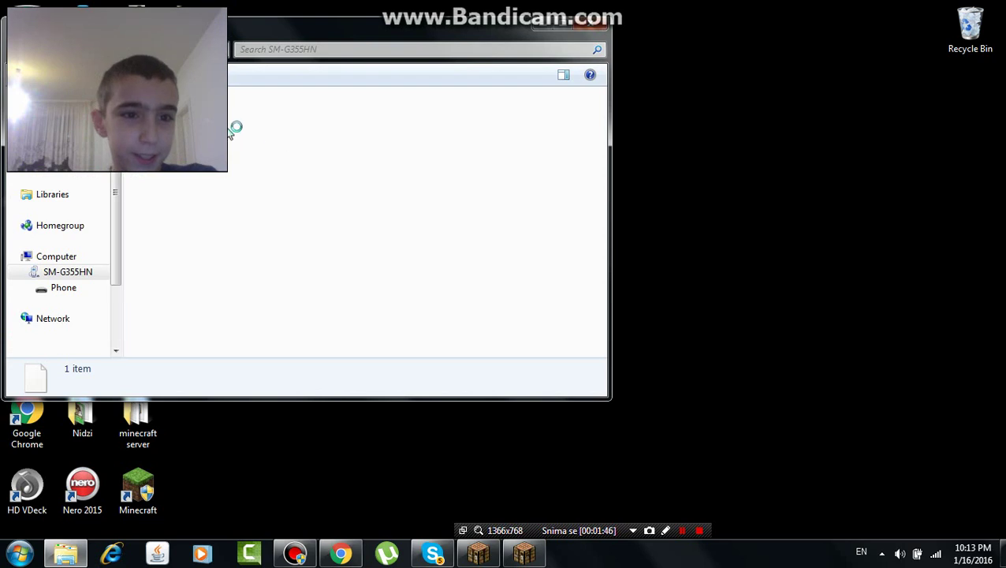
double_click(272, 114)
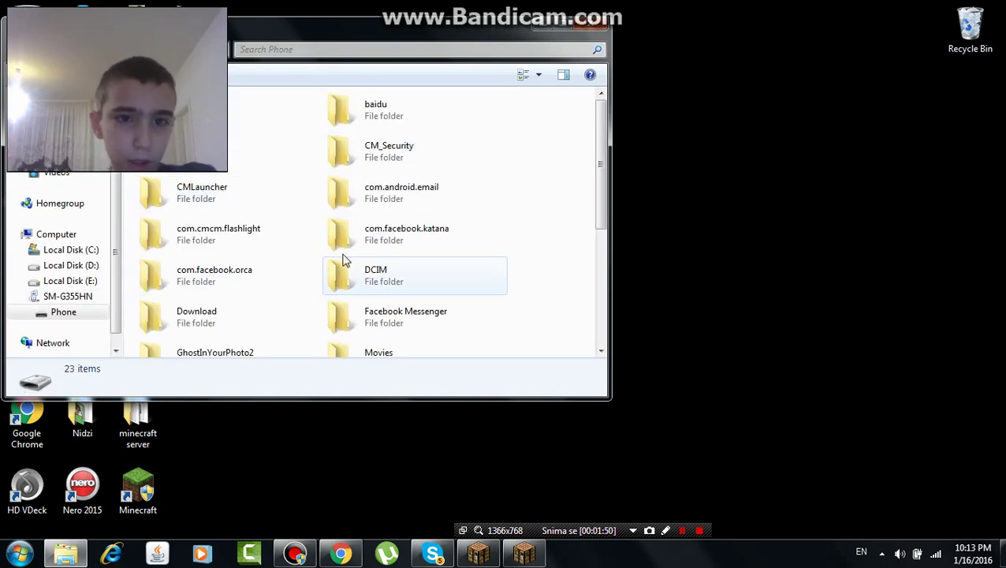
drag(604, 133, 592, 310)
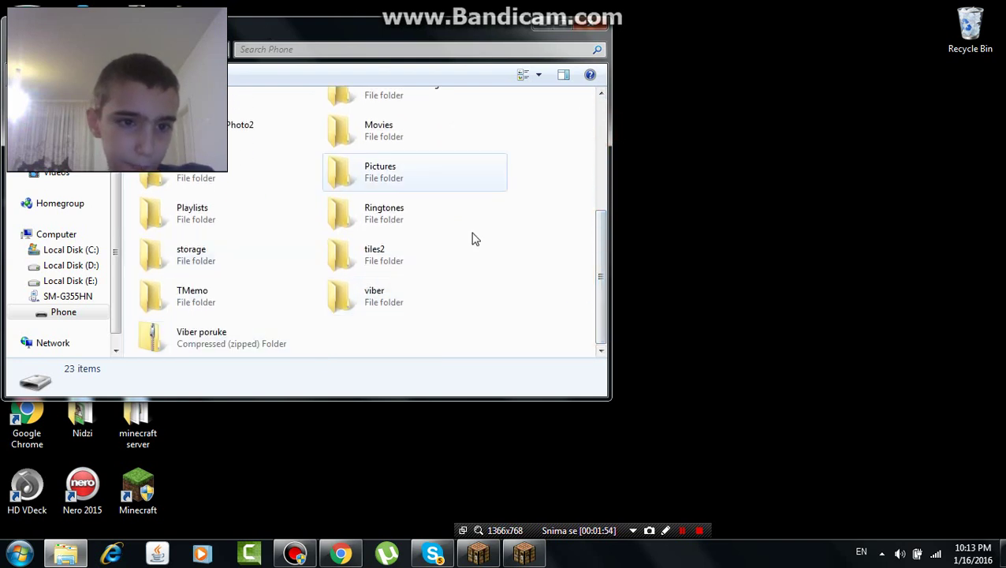
drag(604, 276, 586, 310)
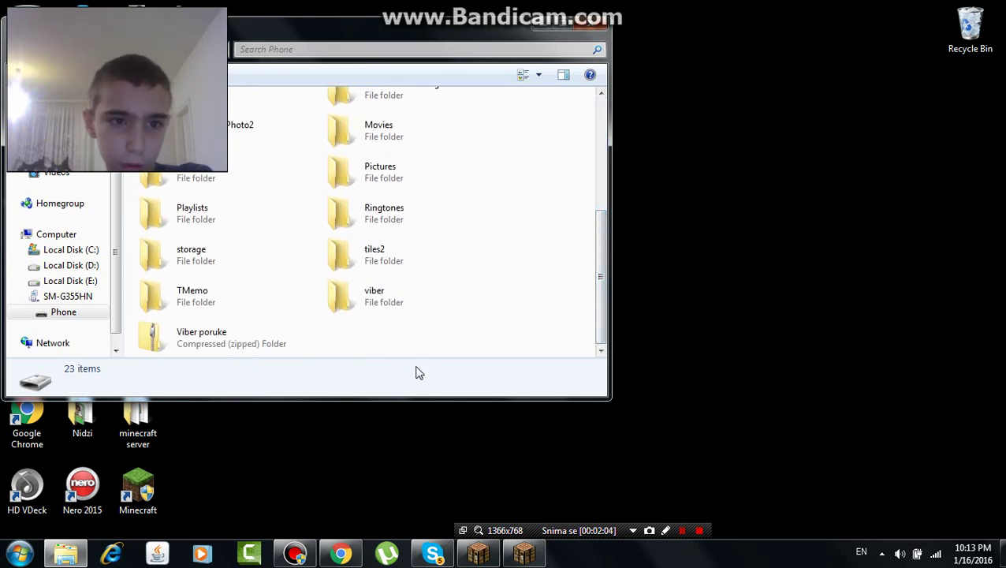
click(386, 309)
click(679, 201)
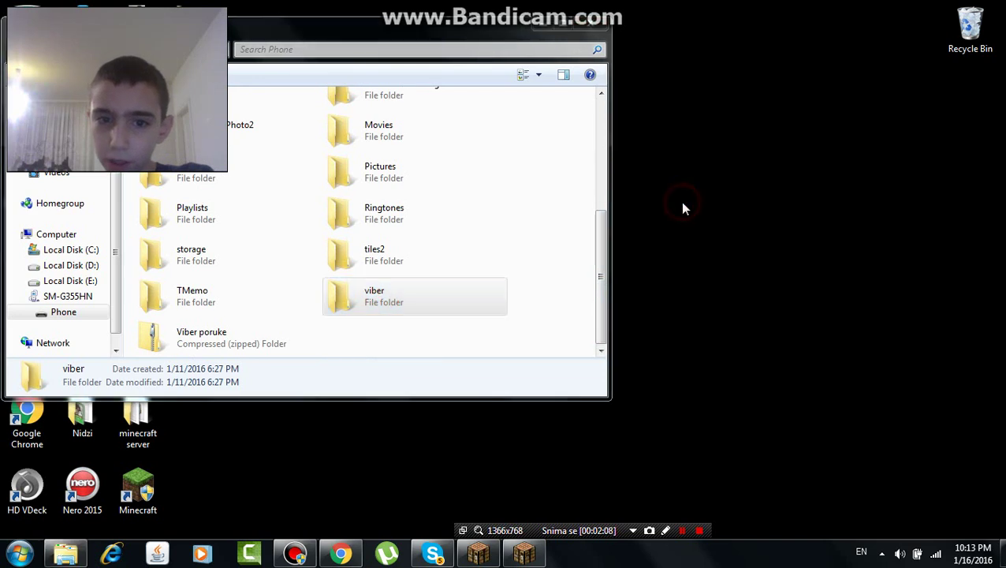
click(593, 25)
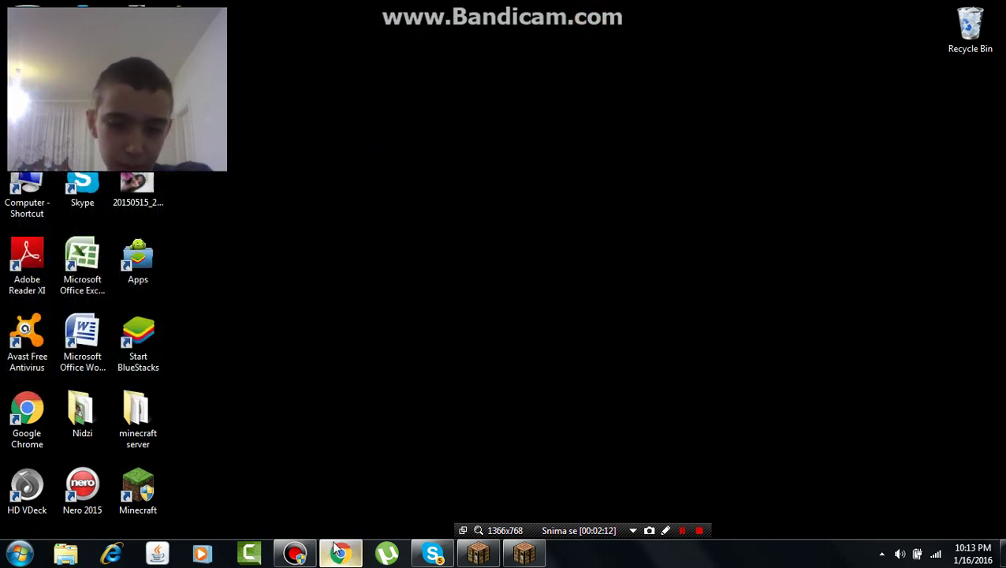
Step: Switch to Chrome and open YouTube's video upload page, moving the recorder bar out of the way
mouse_move(340, 552)
click(326, 510)
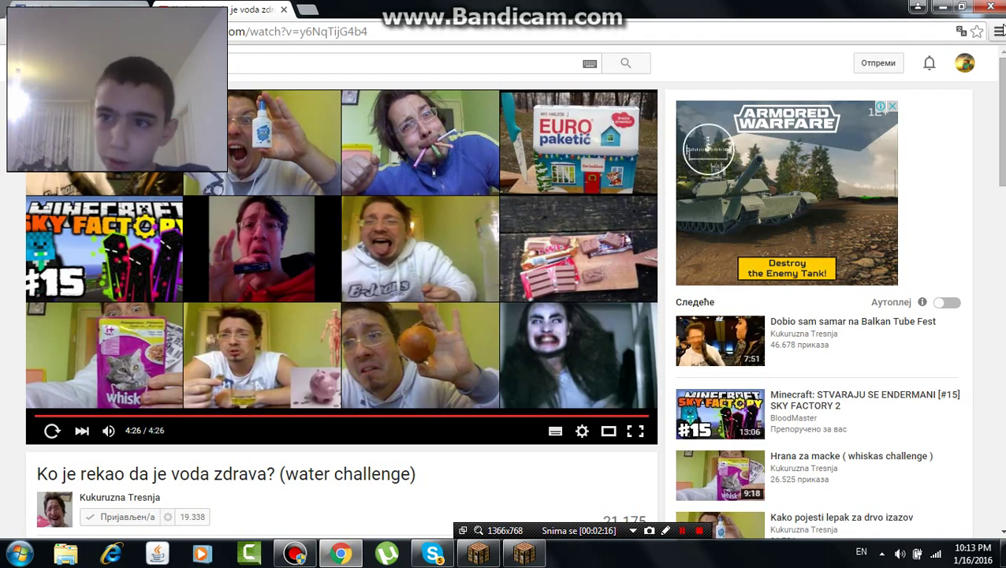
click(880, 65)
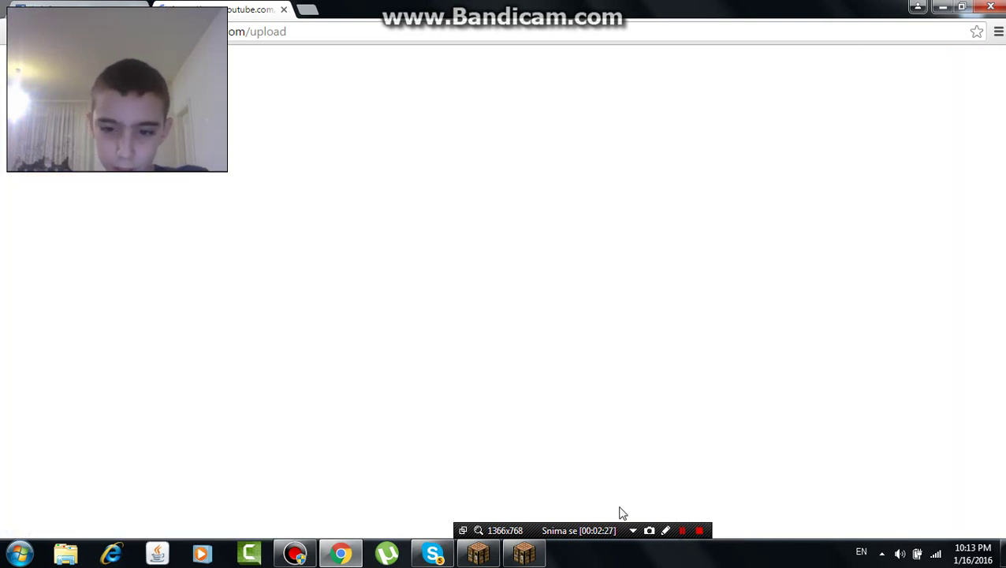
drag(613, 532, 704, 562)
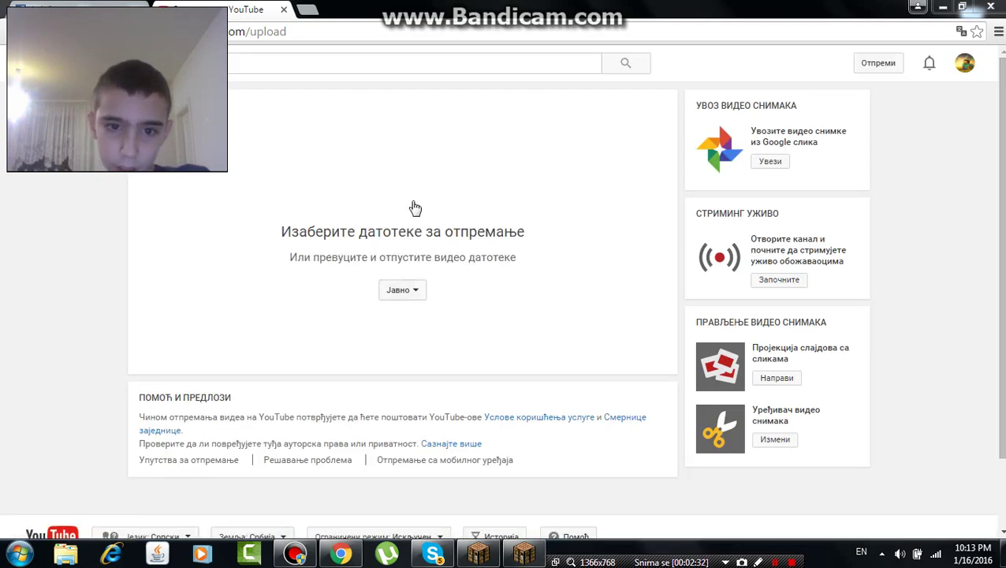
Step: Browse the Desktop in the upload file chooser, dismiss it without choosing a file, and minimize the browser
click(414, 205)
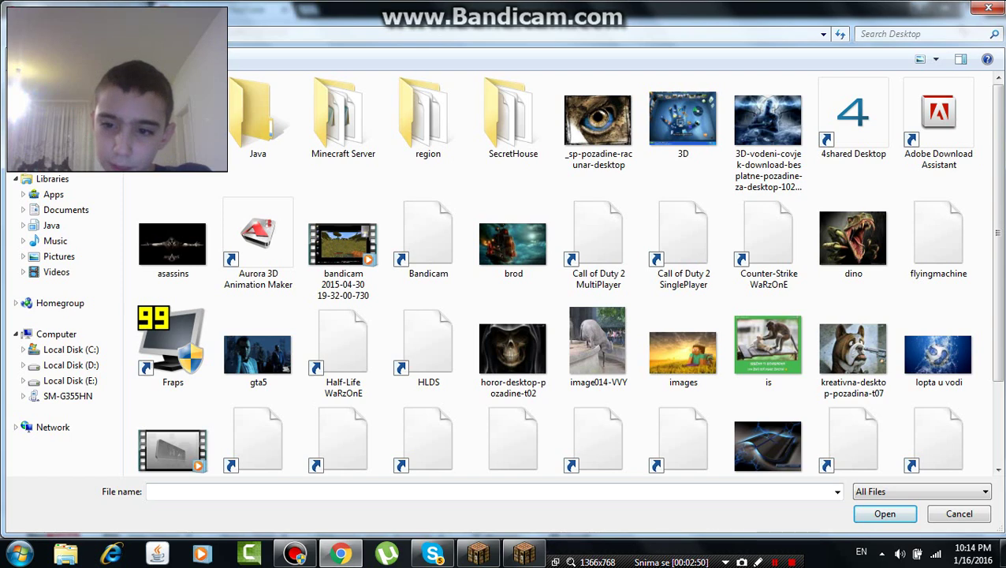
key(ctrl+shift+7)
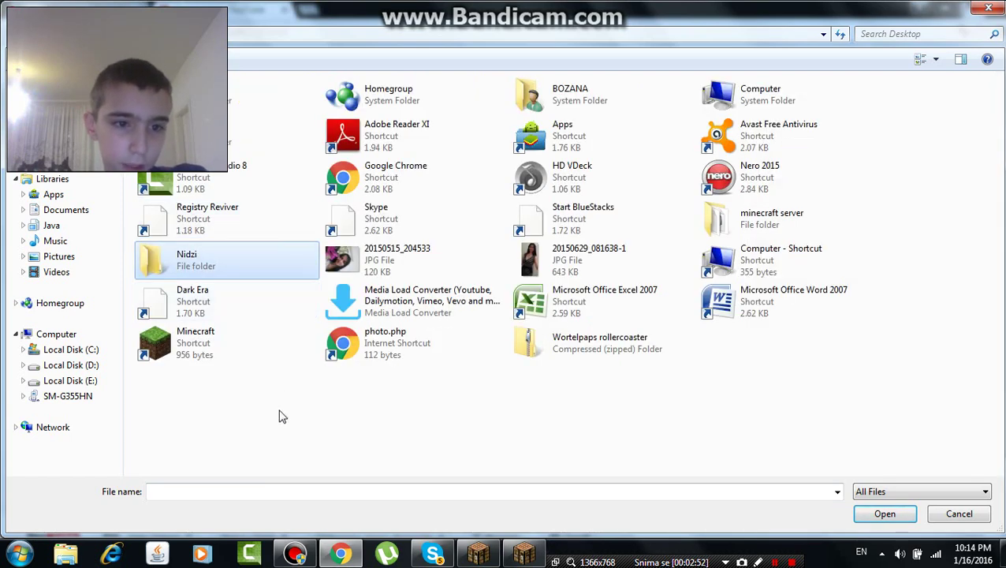
click(278, 413)
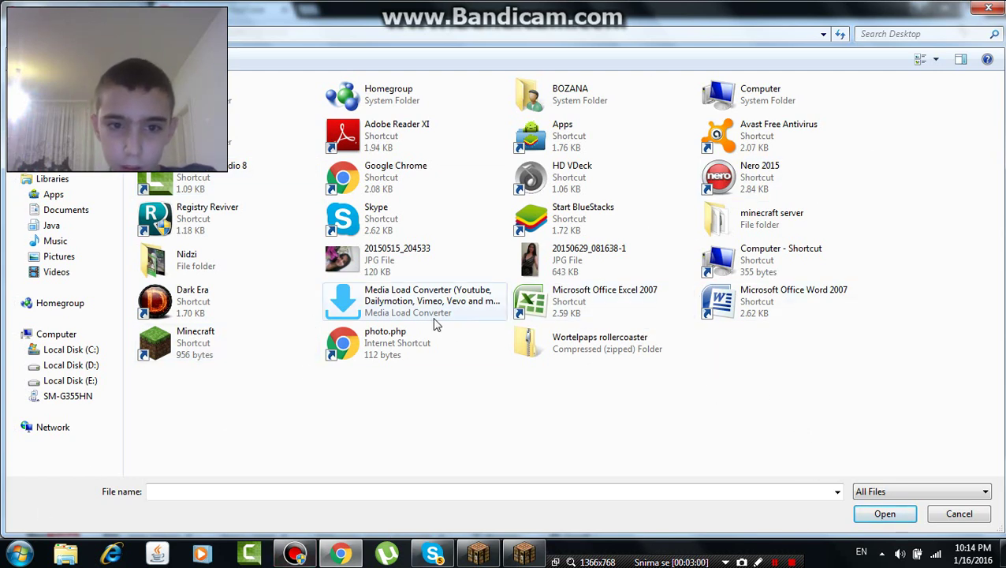
click(997, 9)
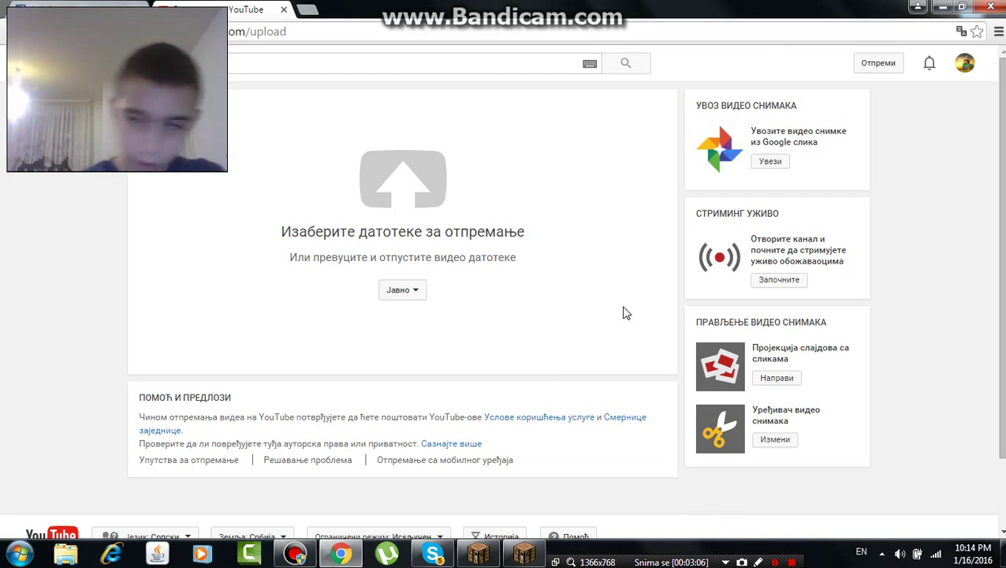
click(941, 7)
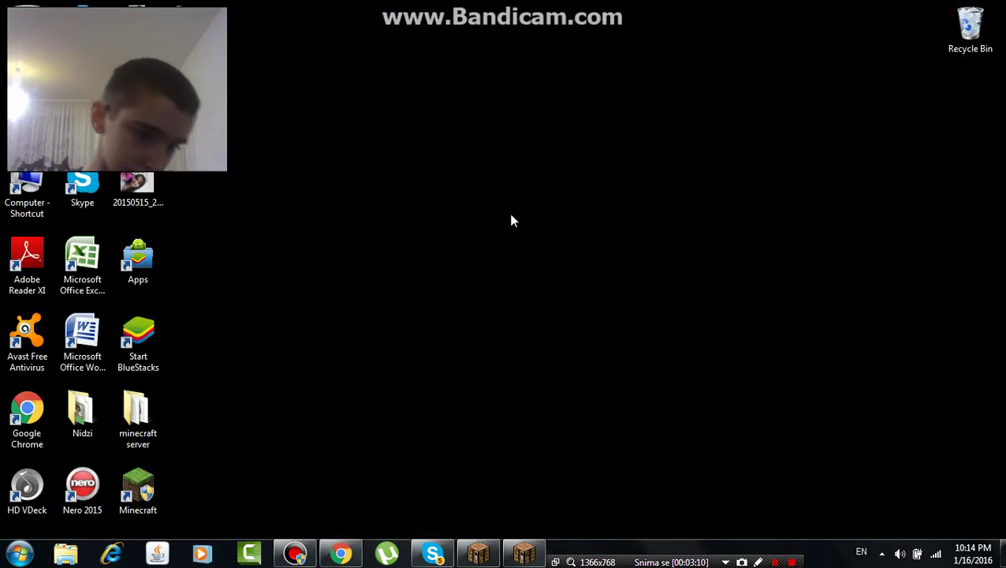
drag(485, 227, 375, 140)
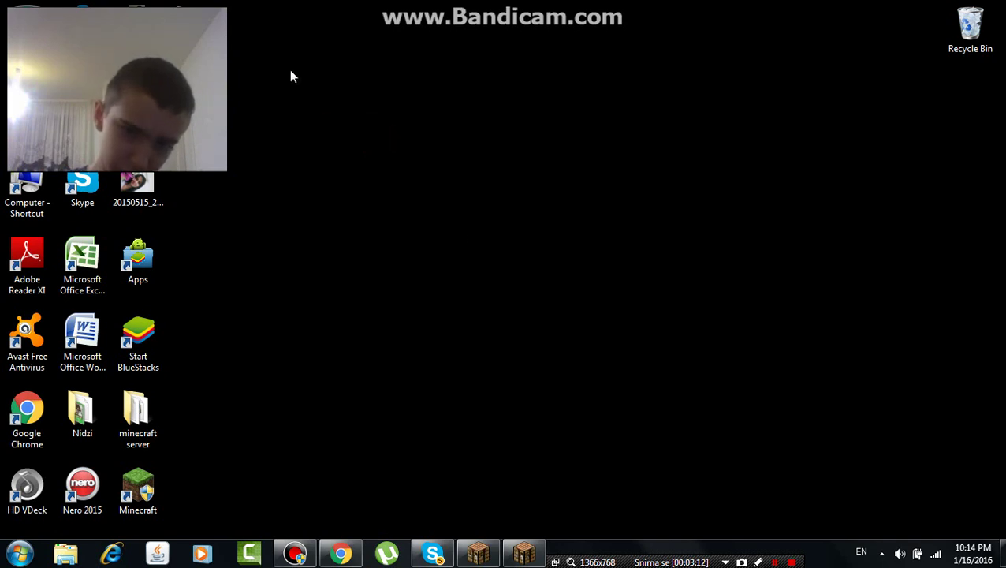
drag(286, 67, 312, 7)
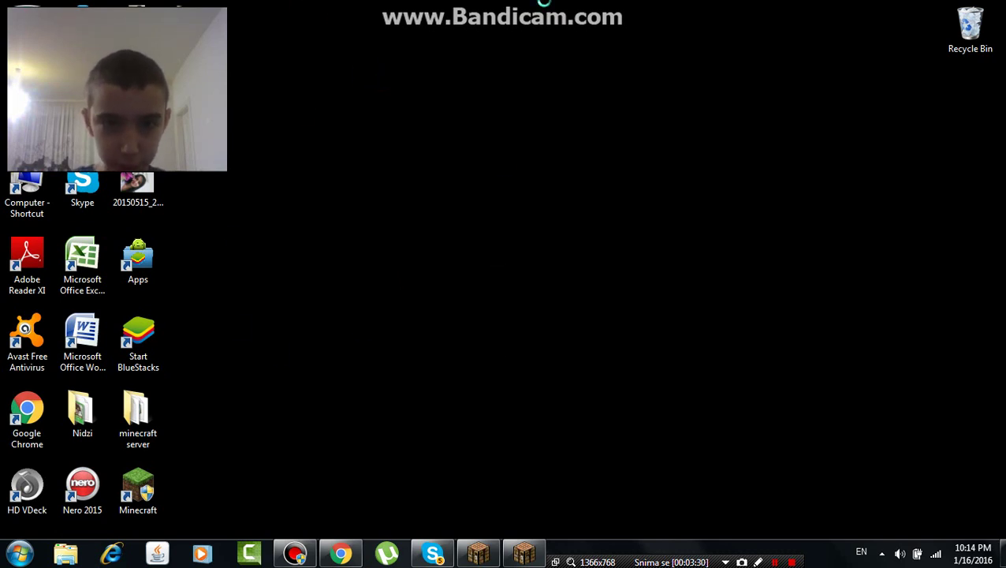
right_click(427, 66)
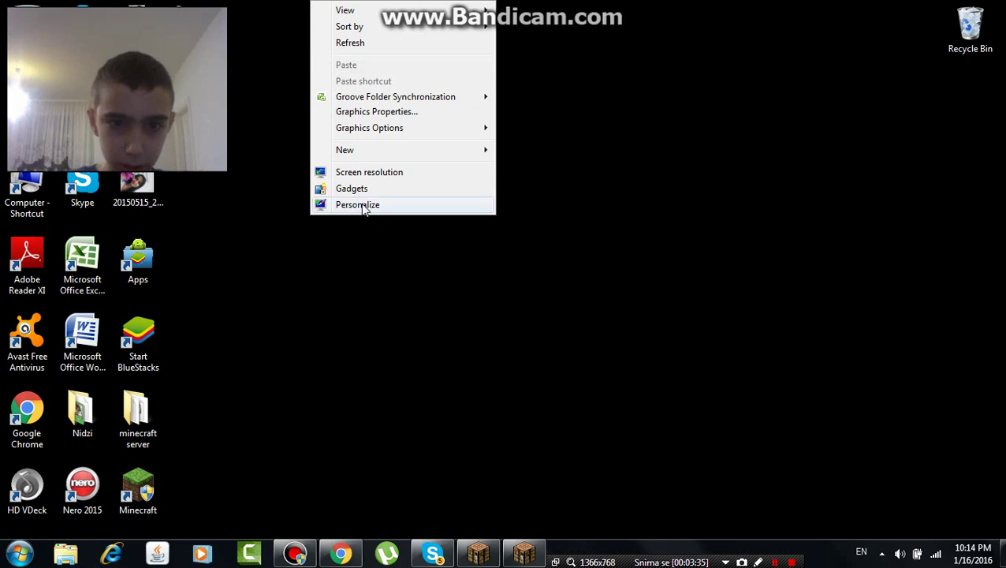
click(376, 225)
Step: Open the Control Panel and set its items to display as large icons
key(super)
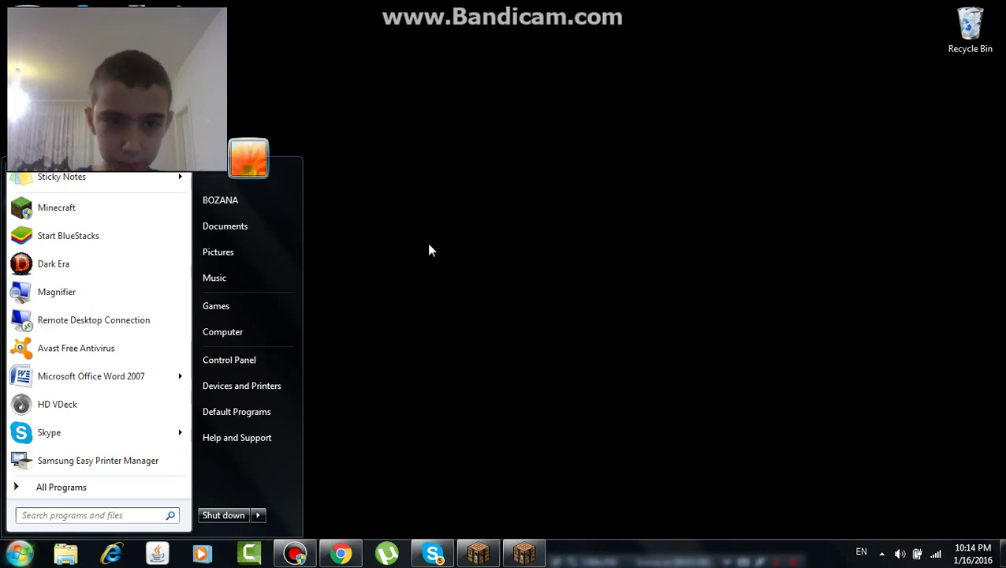
click(221, 368)
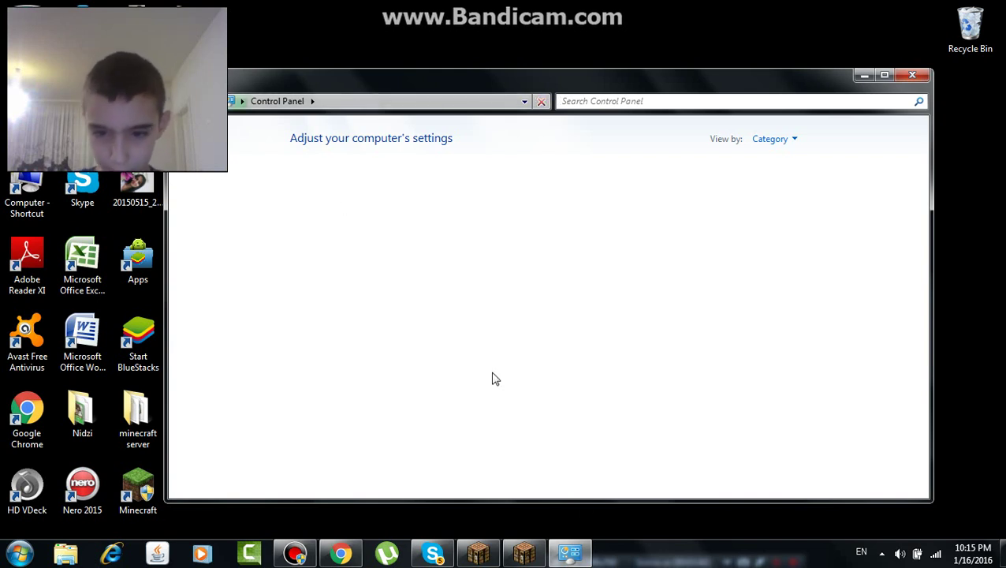
click(296, 555)
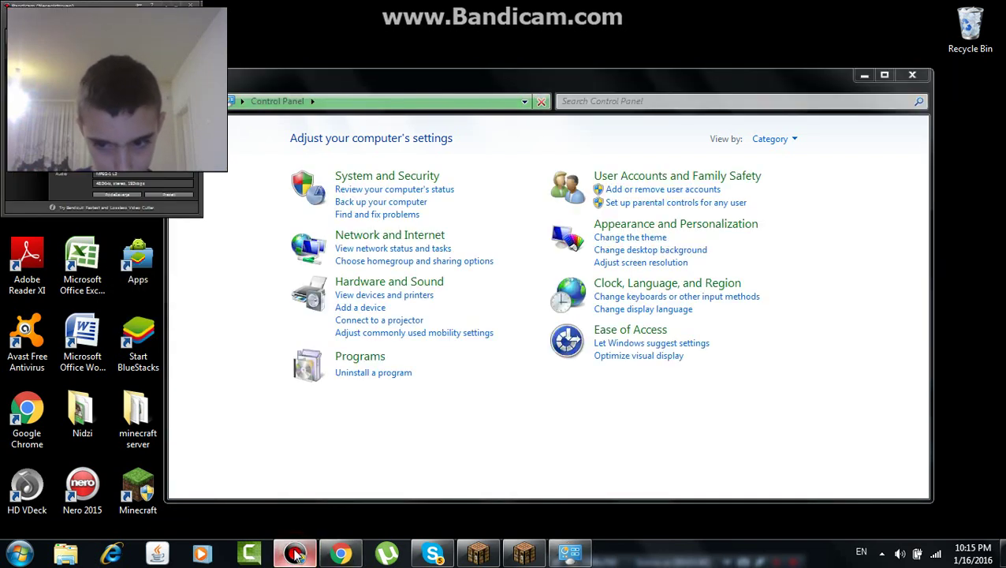
click(296, 554)
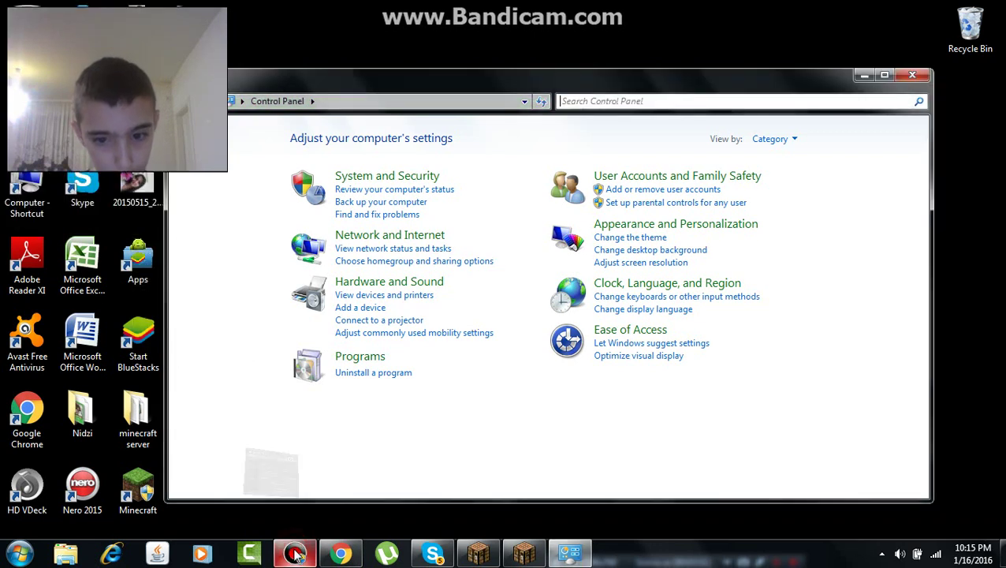
click(795, 139)
click(798, 180)
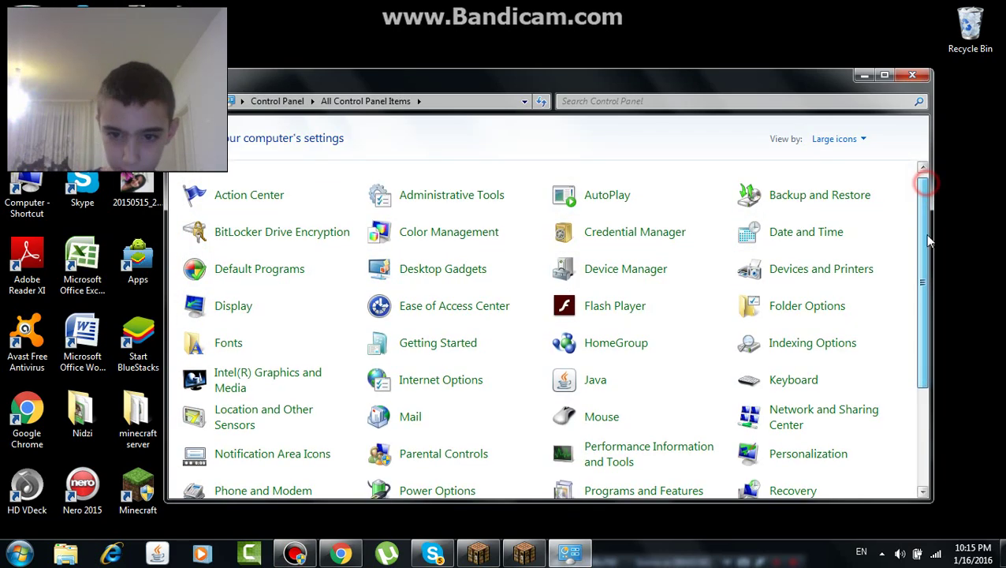
Step: Open the Mouse properties and show the pointer customization settings
scroll(522, 348, down, 2)
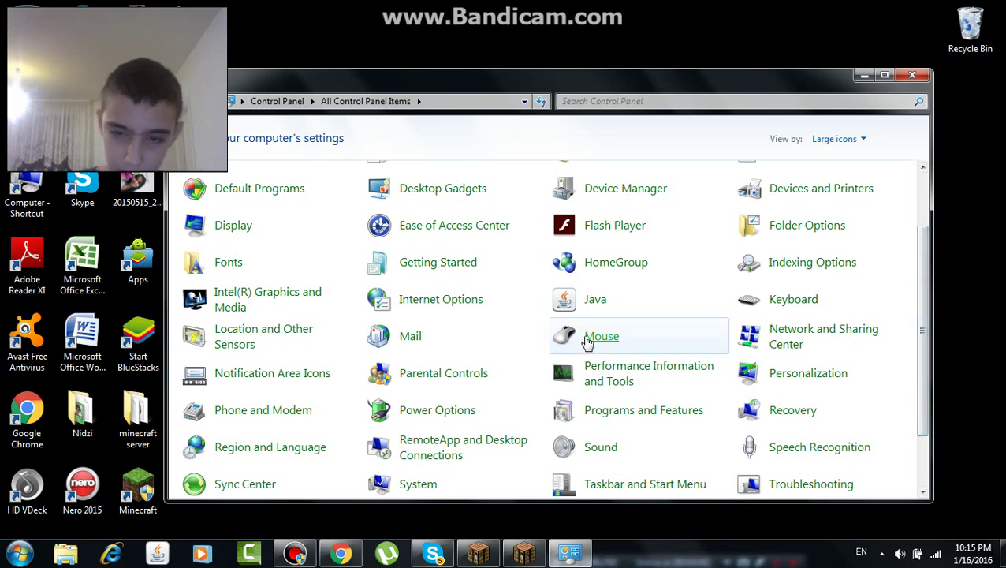
click(587, 339)
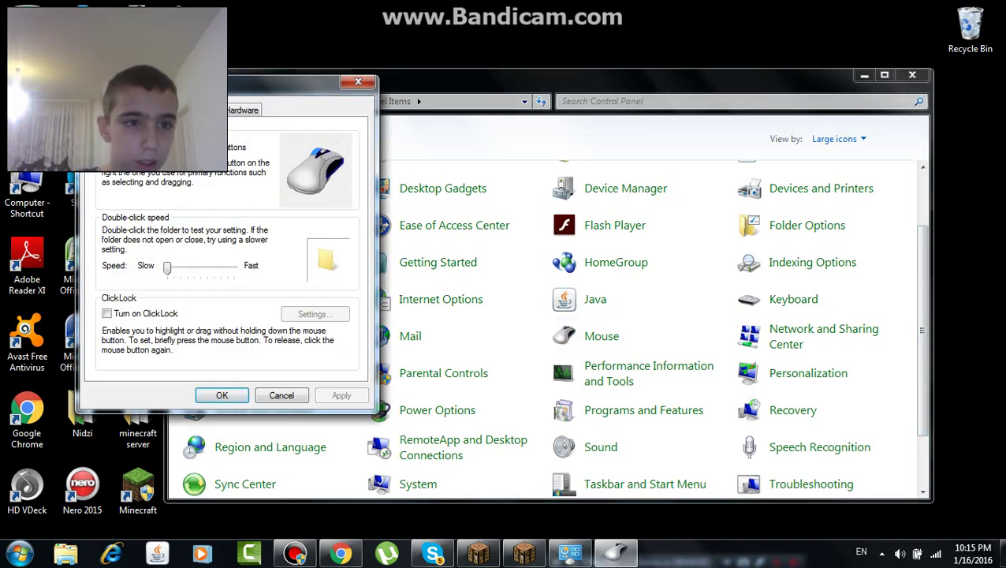
key(ctrl+Tab)
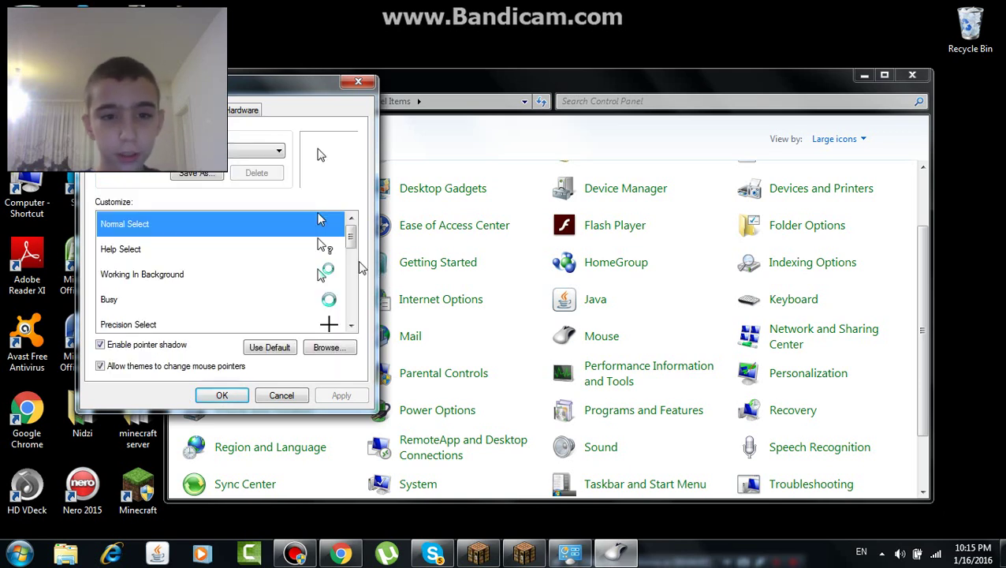
drag(349, 237, 289, 211)
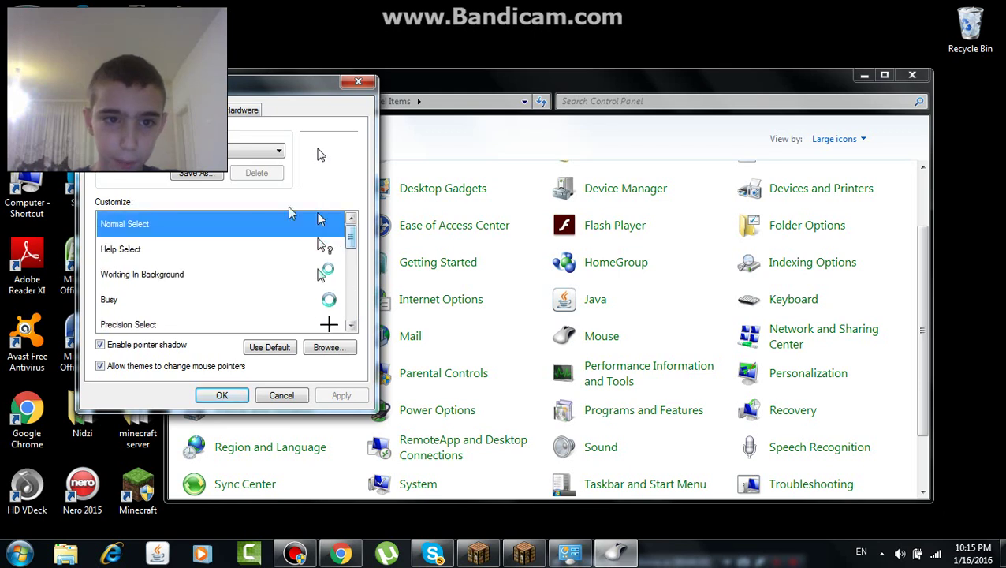
Step: Check the available pointer schemes without changing the current one, and open the cursor file chooser for the Normal Select pointer
click(272, 152)
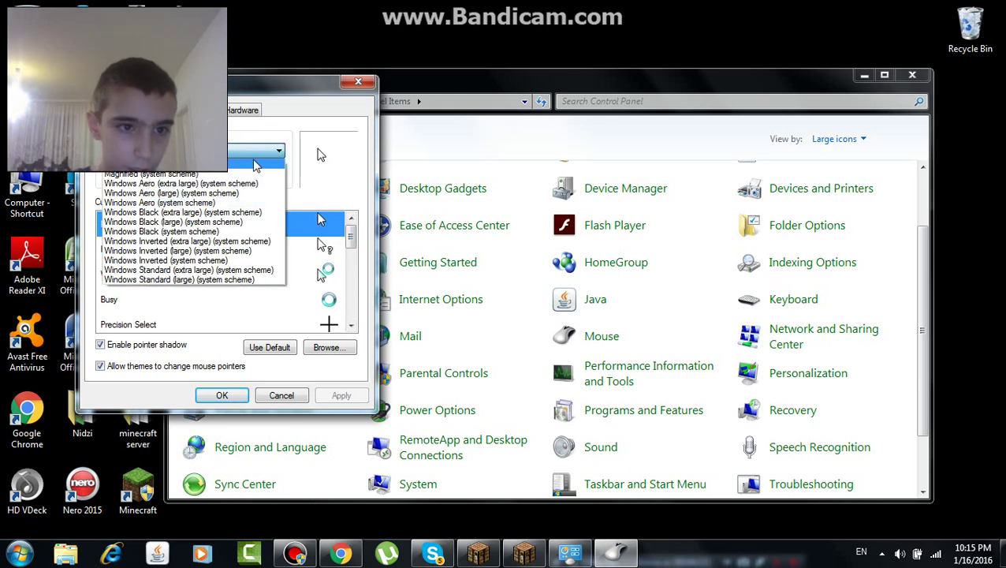
click(258, 156)
click(296, 221)
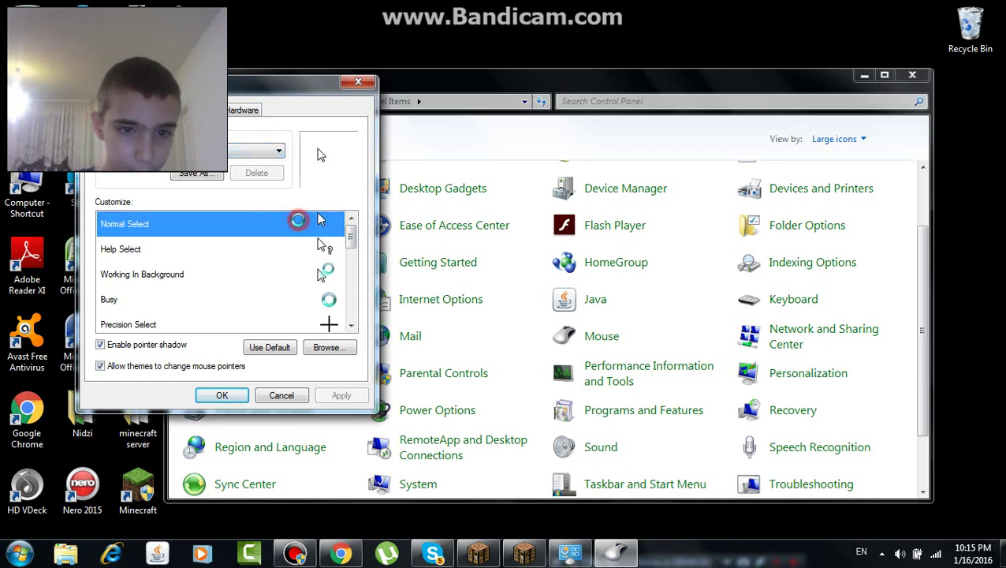
double_click(298, 224)
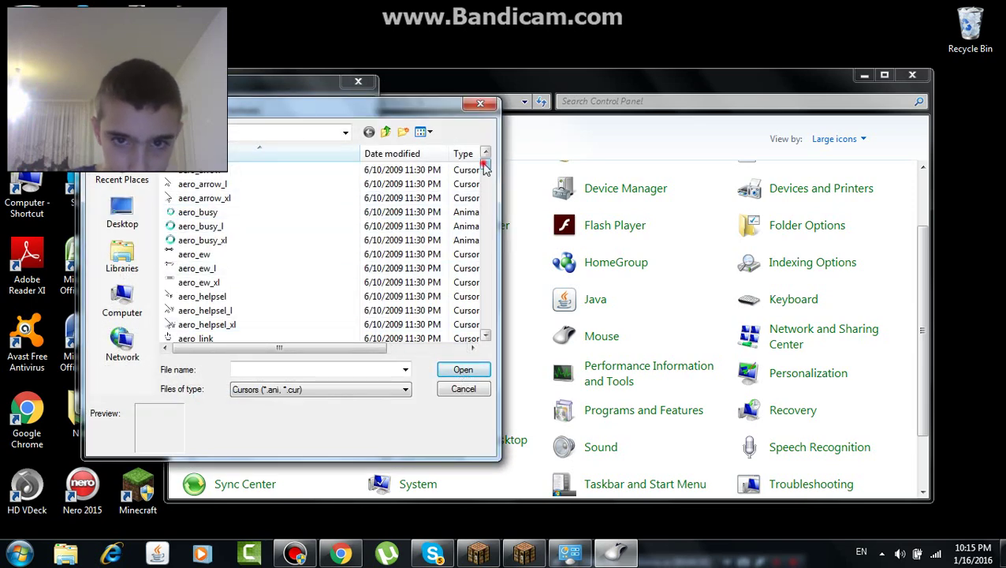
Step: Look through the available cursor files and assign arrow_rl as the Normal Select pointer
drag(485, 167, 487, 193)
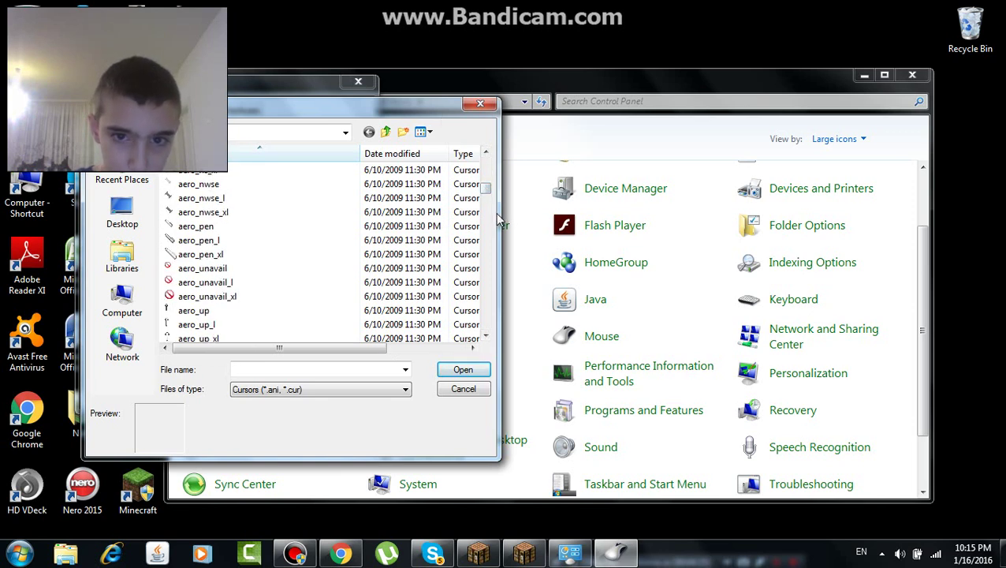
drag(487, 193, 487, 206)
click(212, 270)
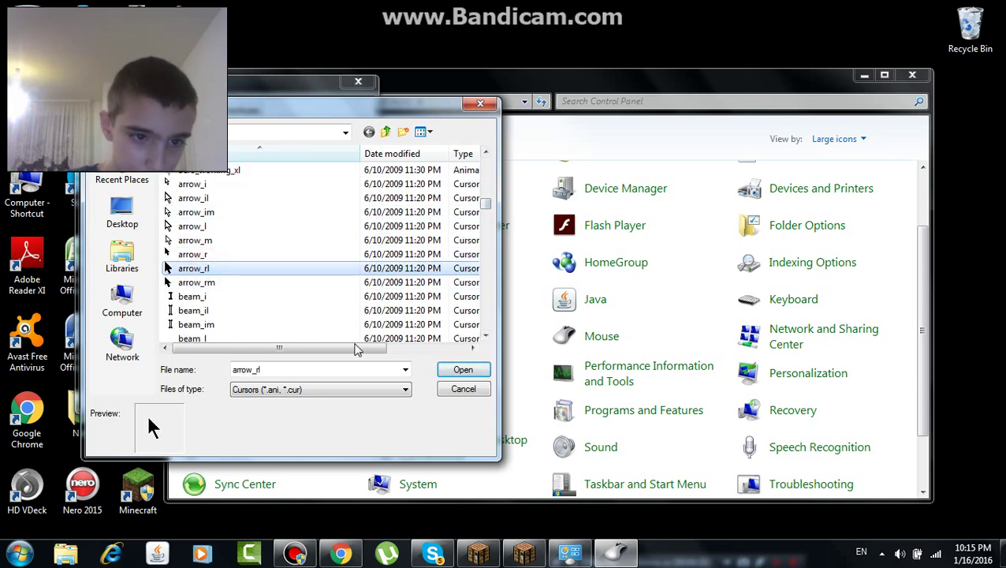
drag(489, 205, 488, 260)
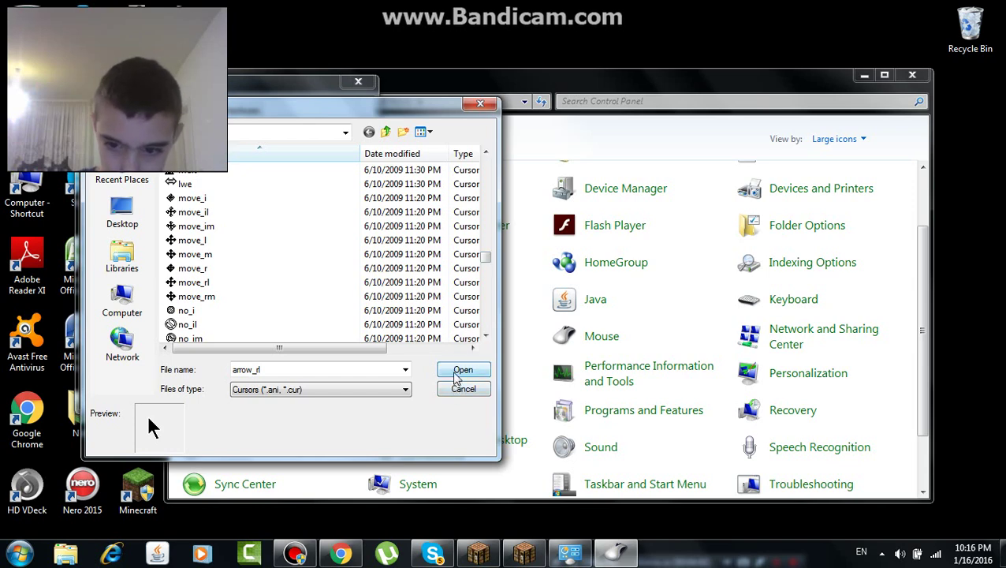
click(461, 371)
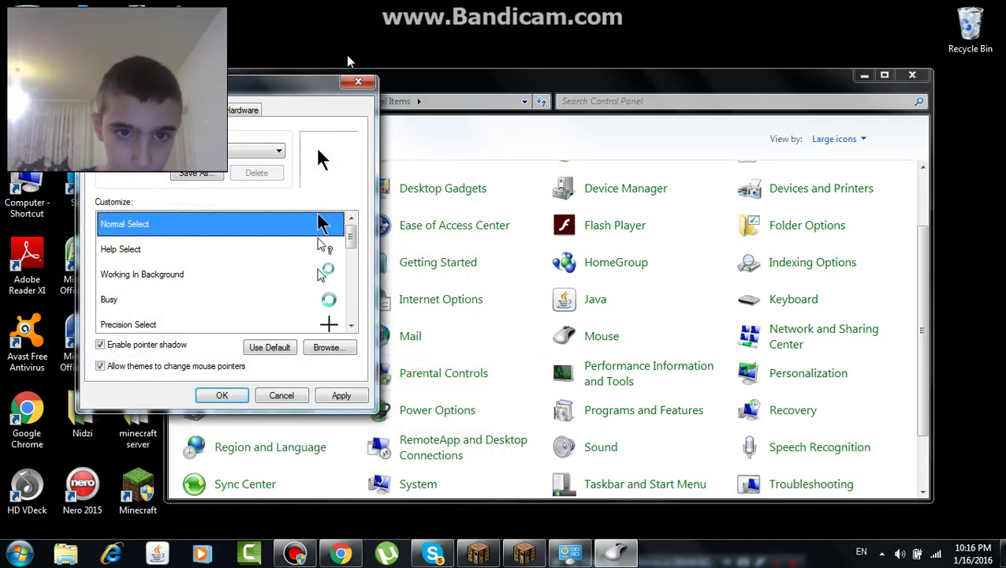
Step: Apply the new pointer setting, then close the Mouse properties and the Control Panel
click(336, 396)
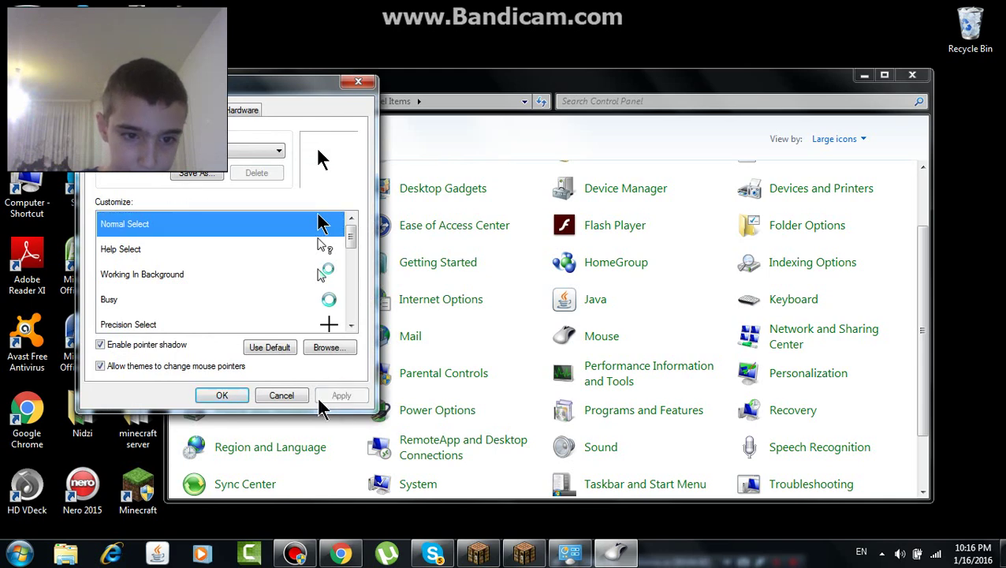
click(245, 402)
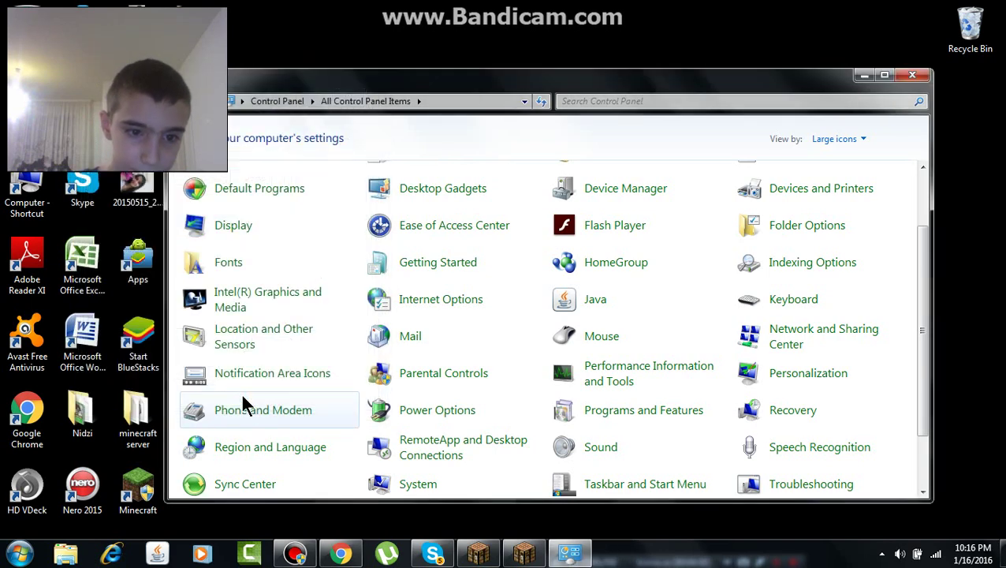
click(912, 77)
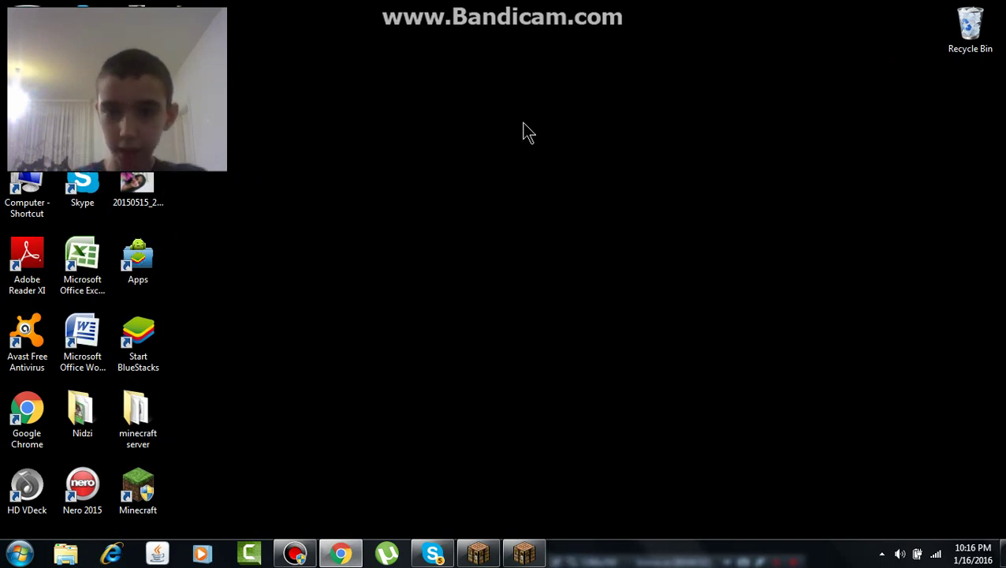
drag(523, 123, 894, 390)
drag(647, 215, 731, 276)
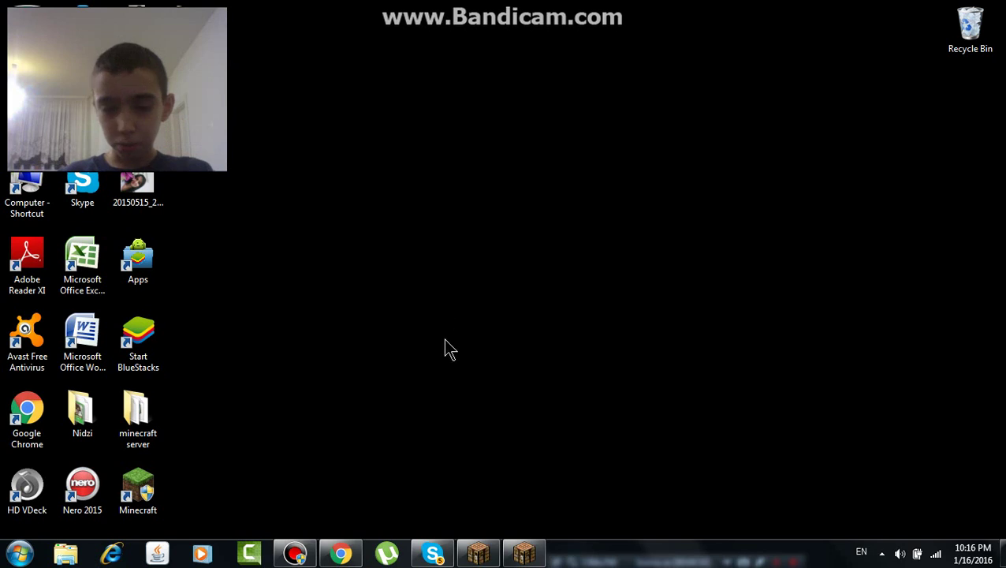
Step: Switch to Chrome, leave the upload page for YouTube's home page, and bring up the open Facebook feed
click(355, 554)
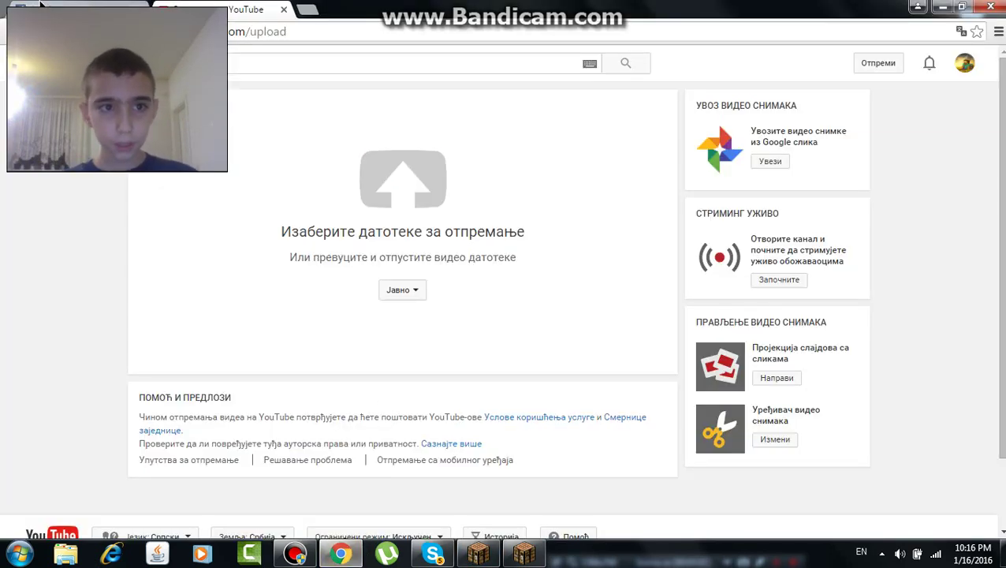
click(75, 63)
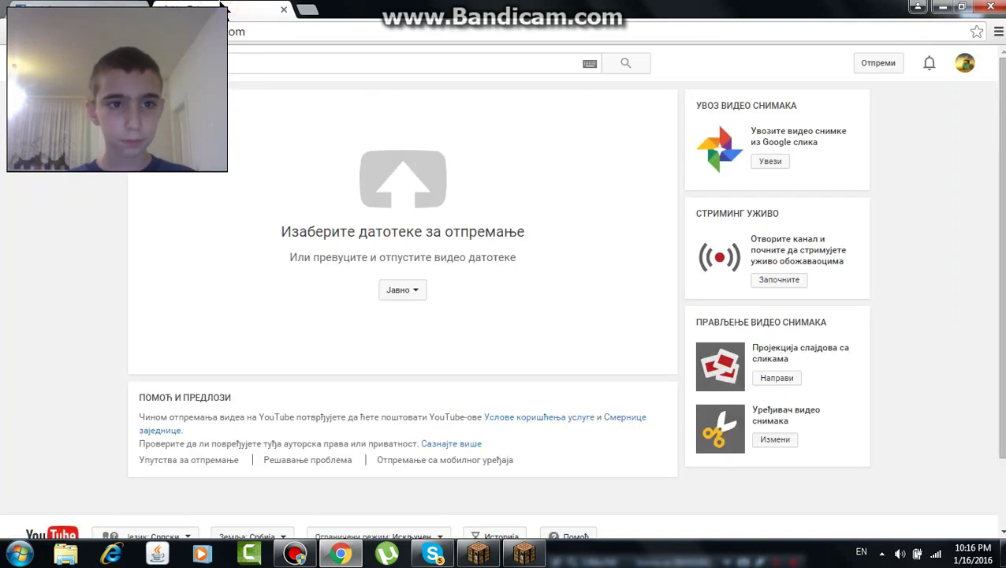
click(100, 6)
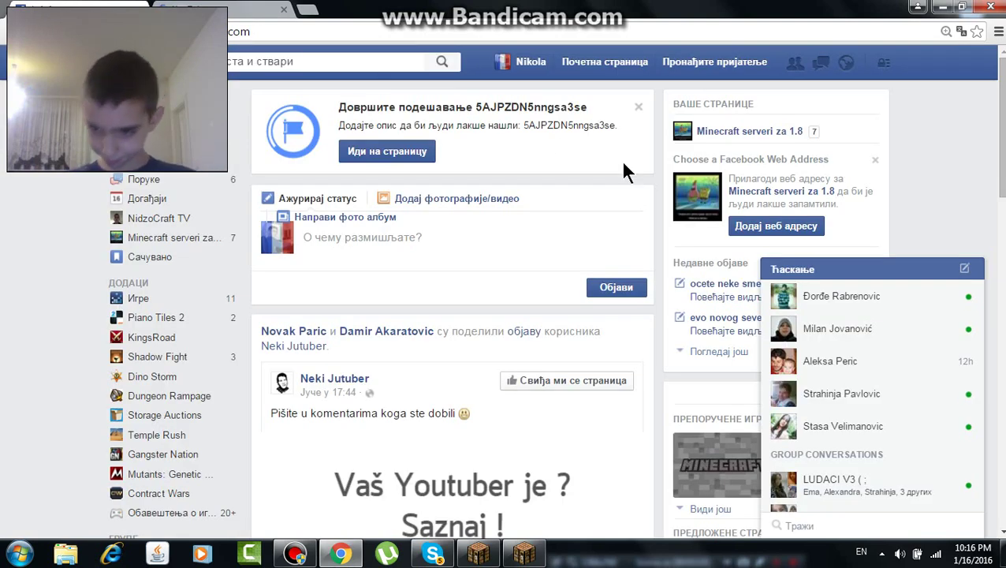
Step: Collapse the Facebook chat list and pause, resume and again pause the "Vaš Youtuber je ? Saznaj !" GIF in the feed
click(931, 272)
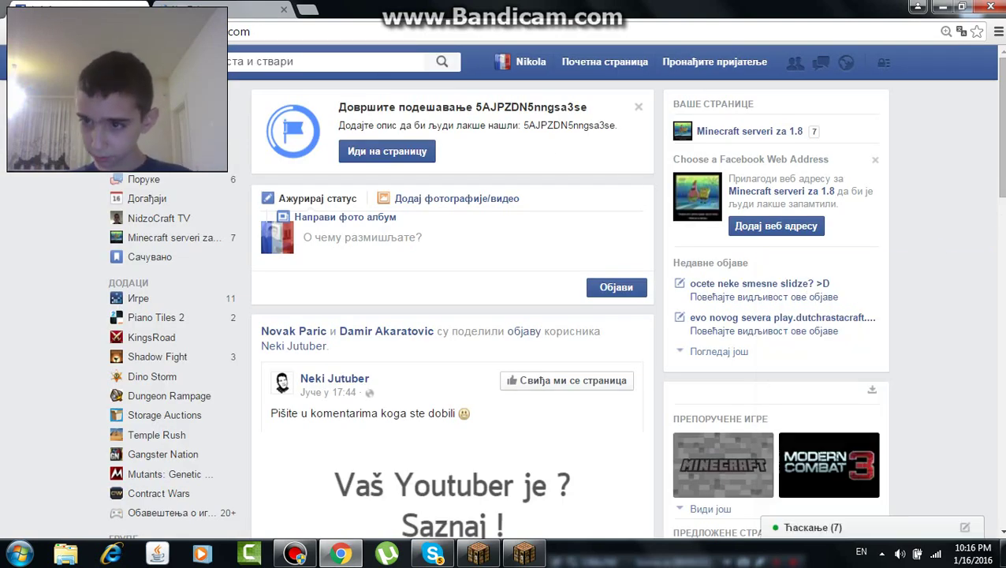
scroll(931, 272, down, 1)
scroll(931, 272, down, 3)
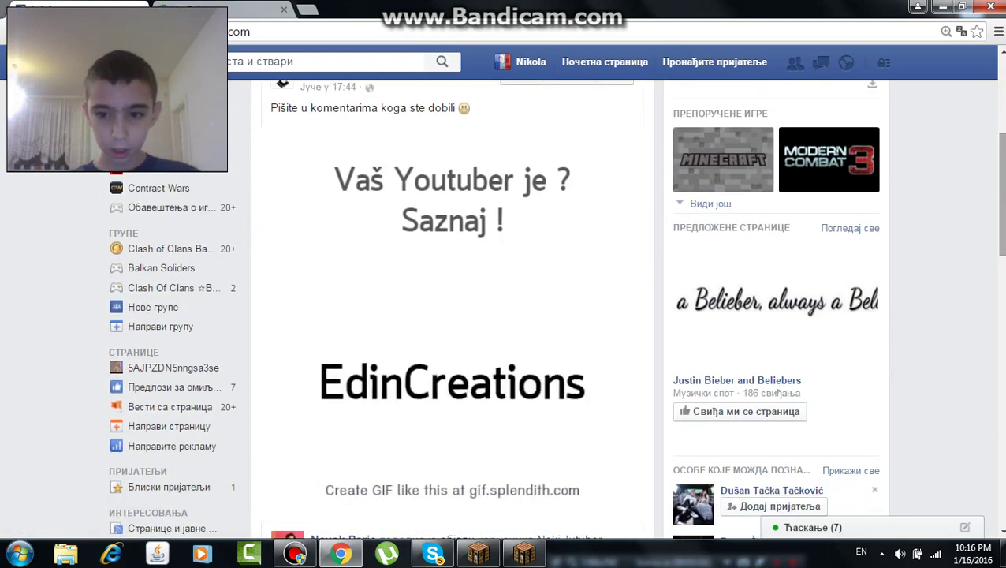
mouse_move(420, 338)
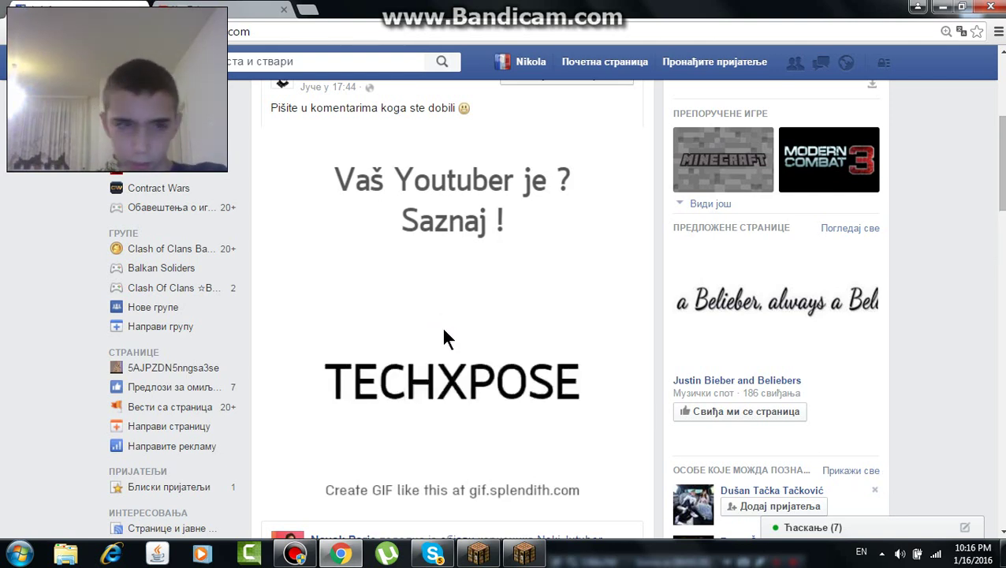
click(432, 256)
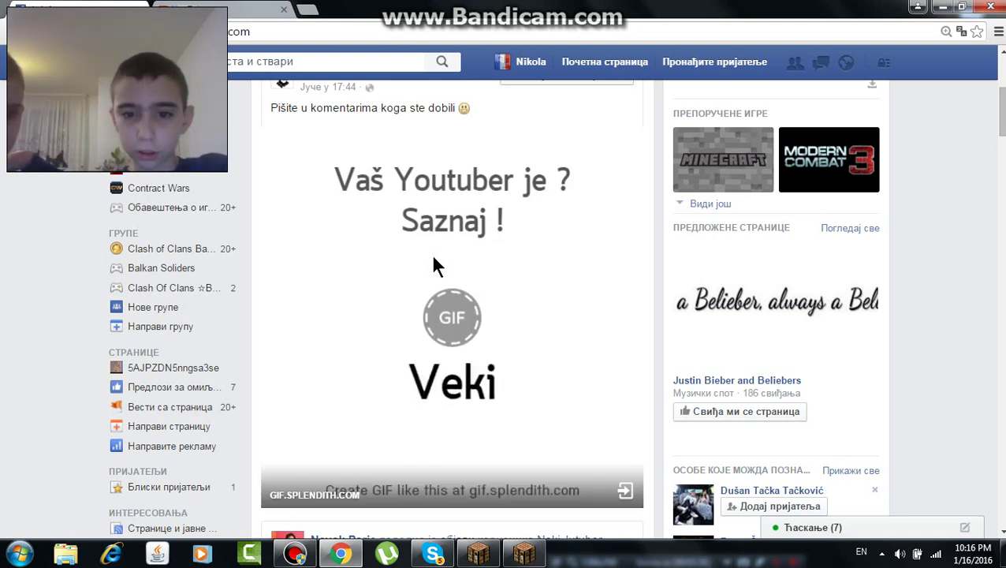
click(431, 254)
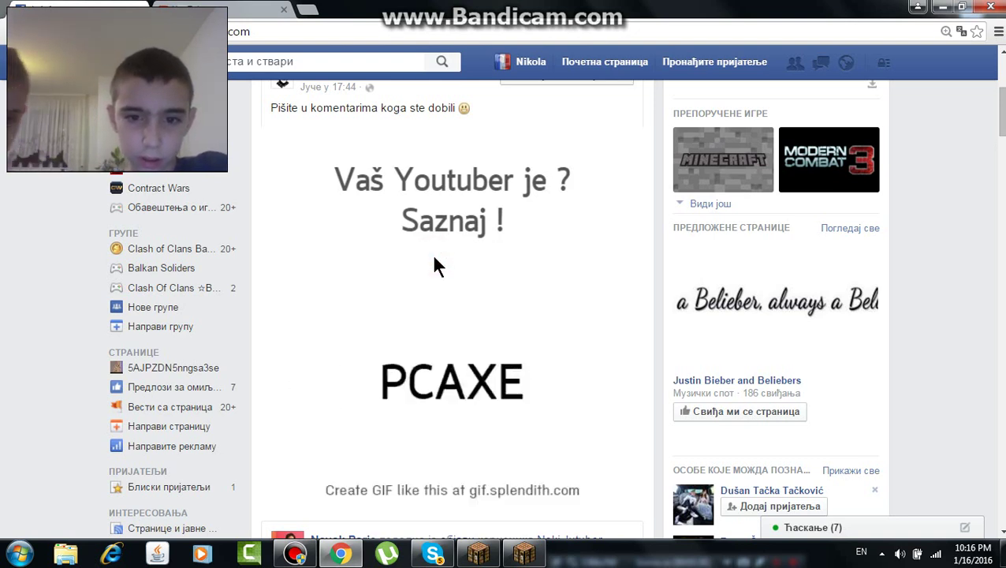
click(432, 254)
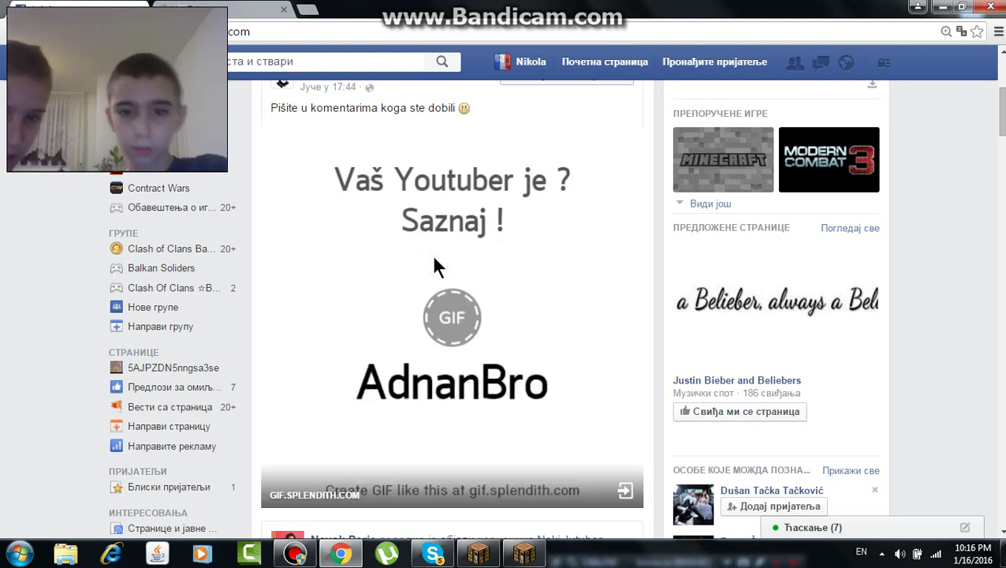